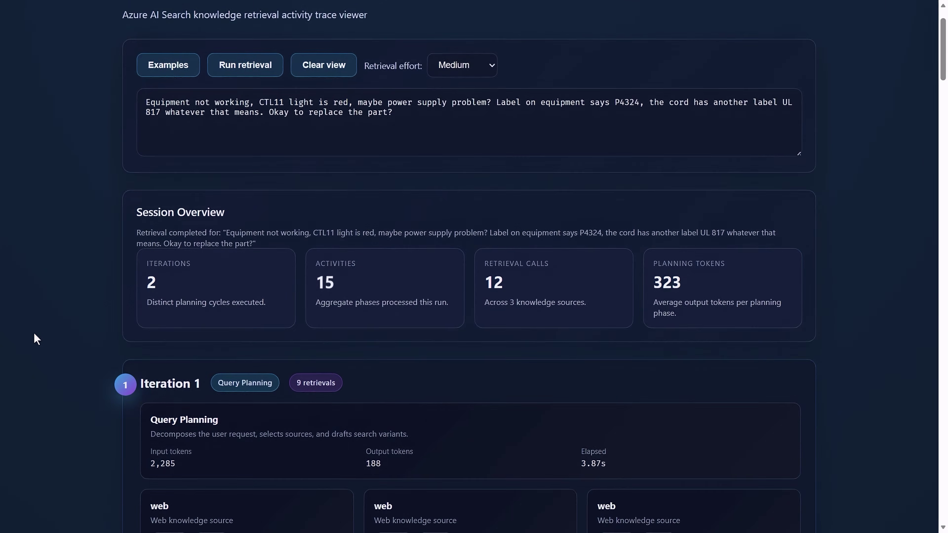
- Review the retrieval trace from the session overview through the iterations to the referenced materials
scroll(36, 339, down, 6)
scroll(36, 339, down, 1)
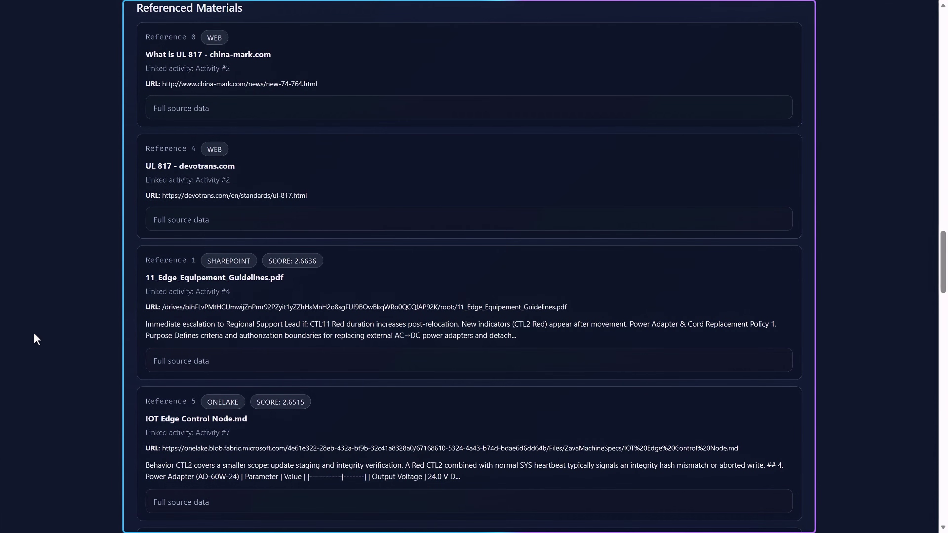
scroll(36, 338, down, 4)
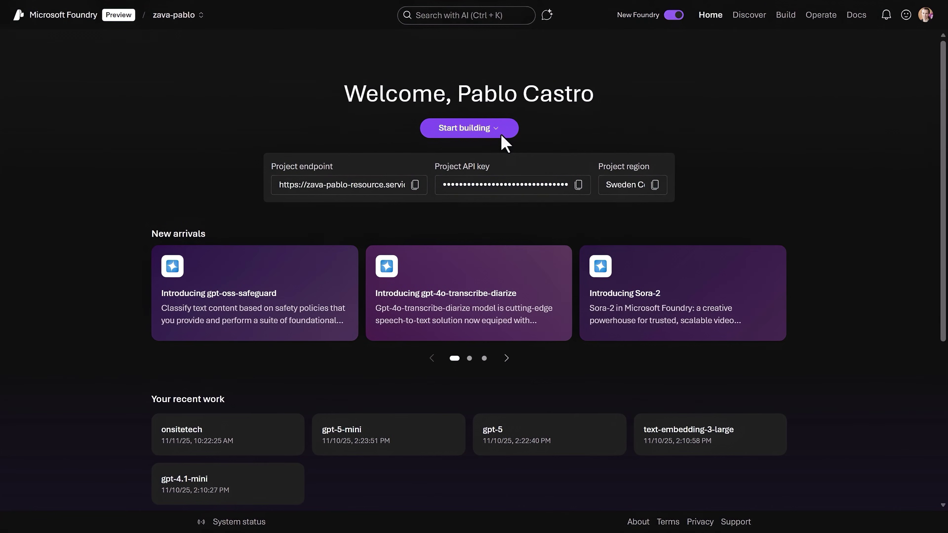
- Go to the project's Knowledge section in Microsoft Foundry and start creating a knowledge base
click(787, 18)
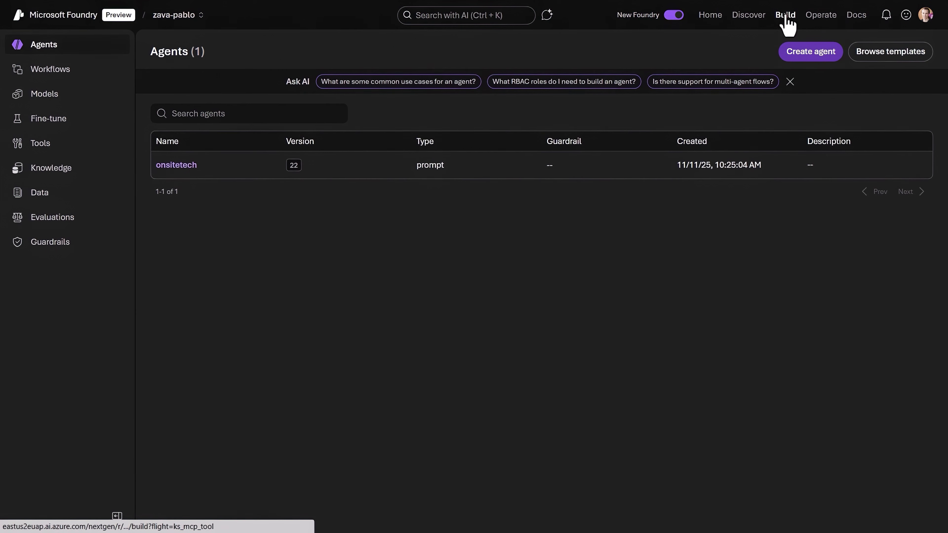
click(59, 172)
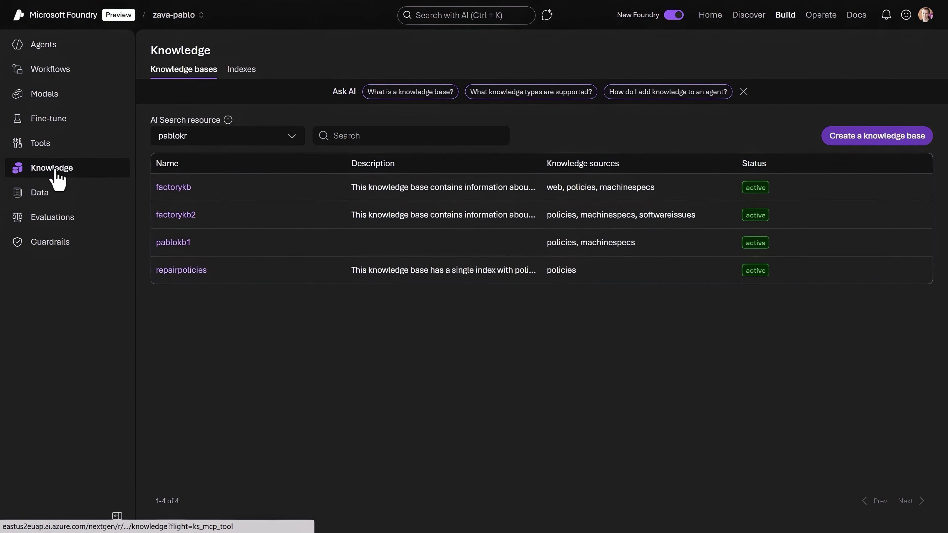
click(883, 142)
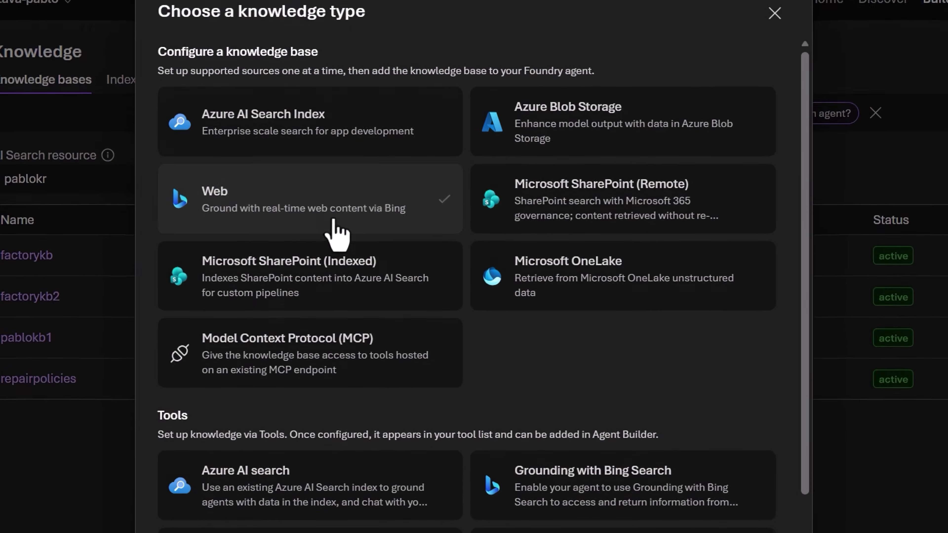
- Choose Microsoft SharePoint (Indexed) as the knowledge type and dismiss its knowledge source form
scroll(337, 225, down, 3)
click(338, 150)
scroll(627, 364, down, 1)
click(682, 511)
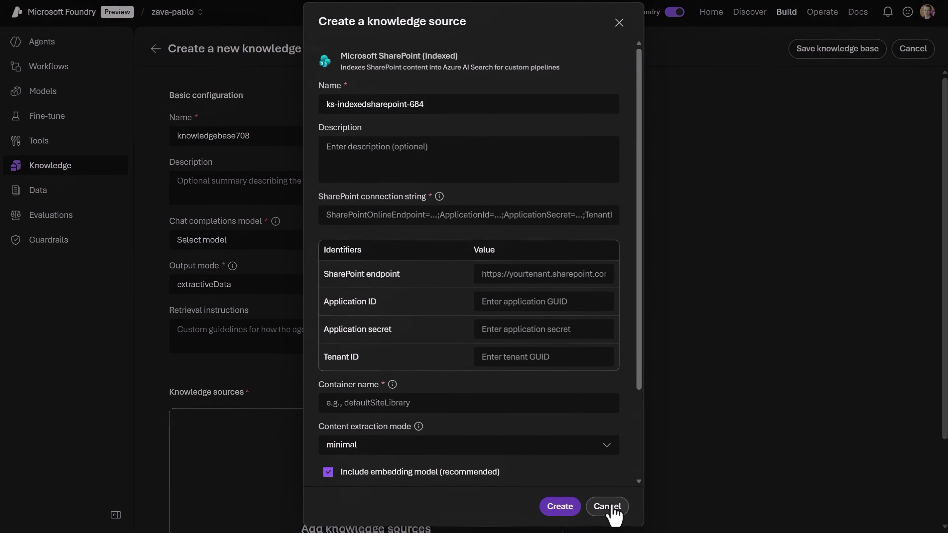
click(654, 499)
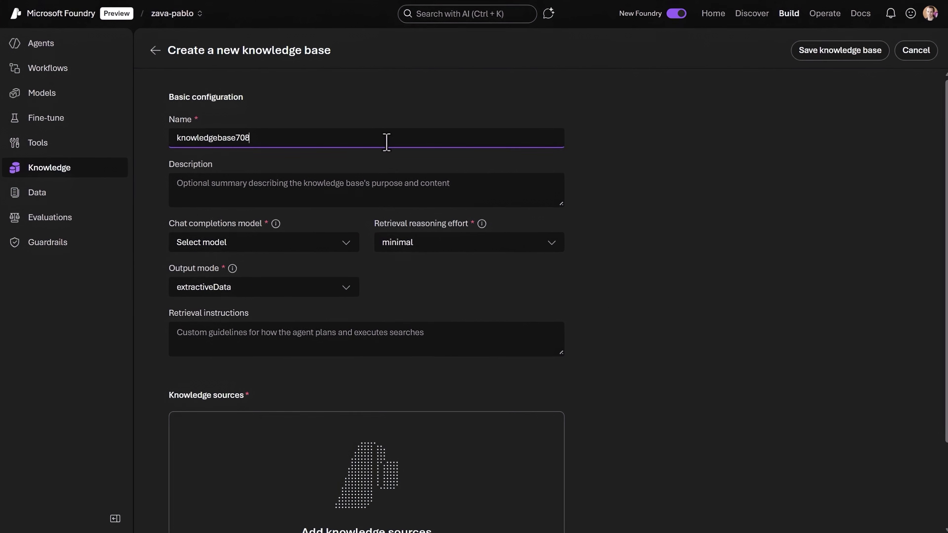
- Name the knowledge base repairs and select gpt-4.1-mini as its chat completions model
triple_click(385, 142)
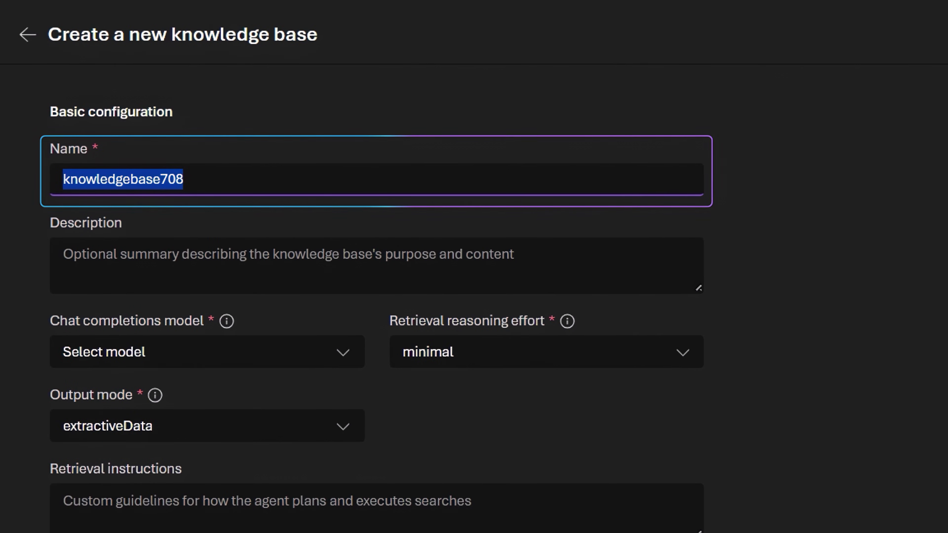
text(repairs)
scroll(355, 296, down, 5)
click(212, 77)
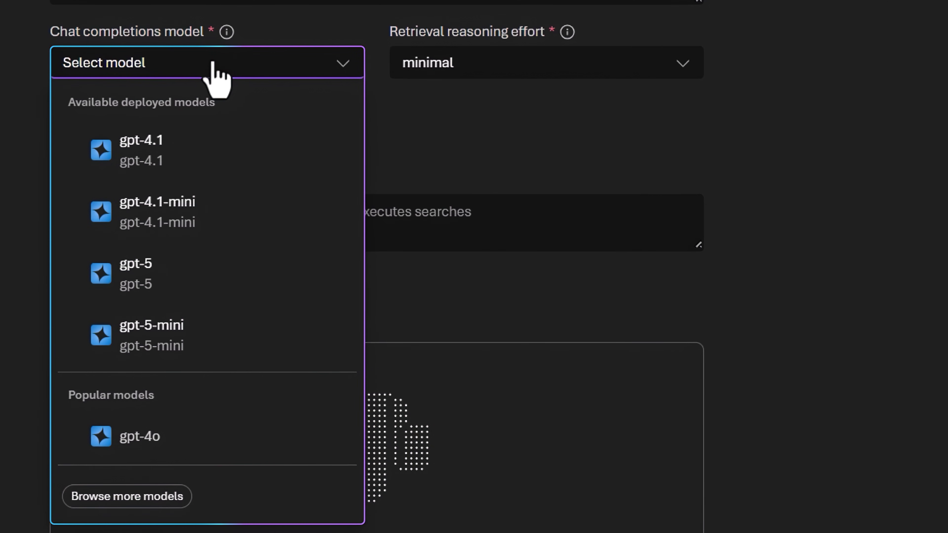
click(250, 222)
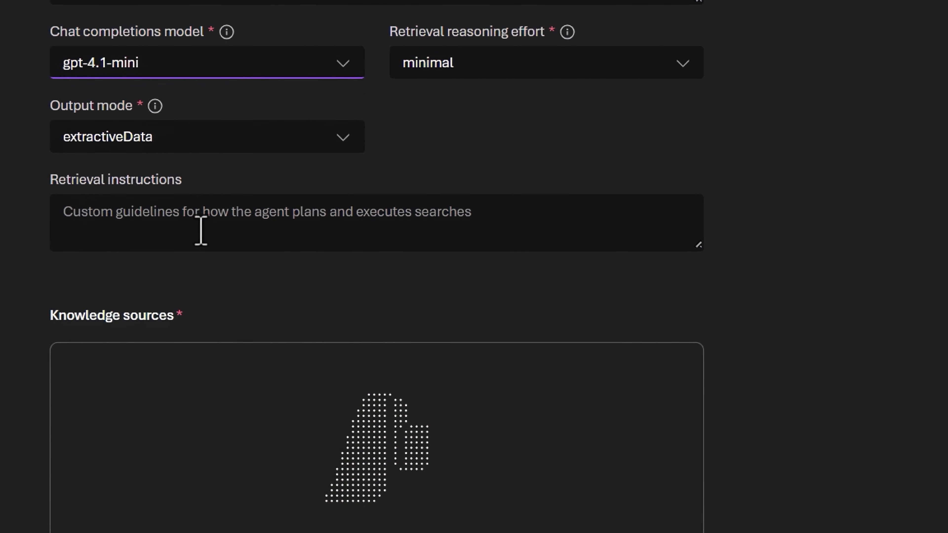
- Set the retrieval reasoning effort to Low and the output mode to Answer Synthesis
click(502, 71)
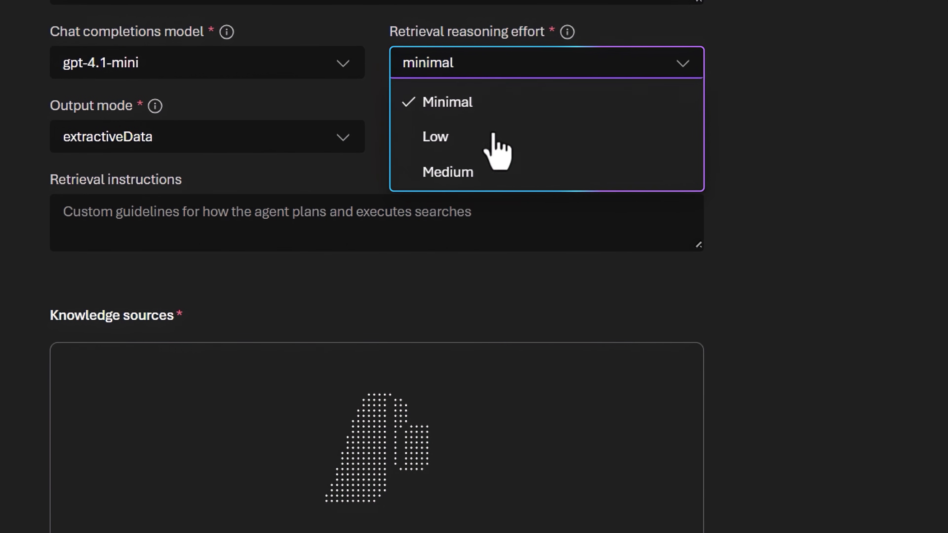
click(493, 171)
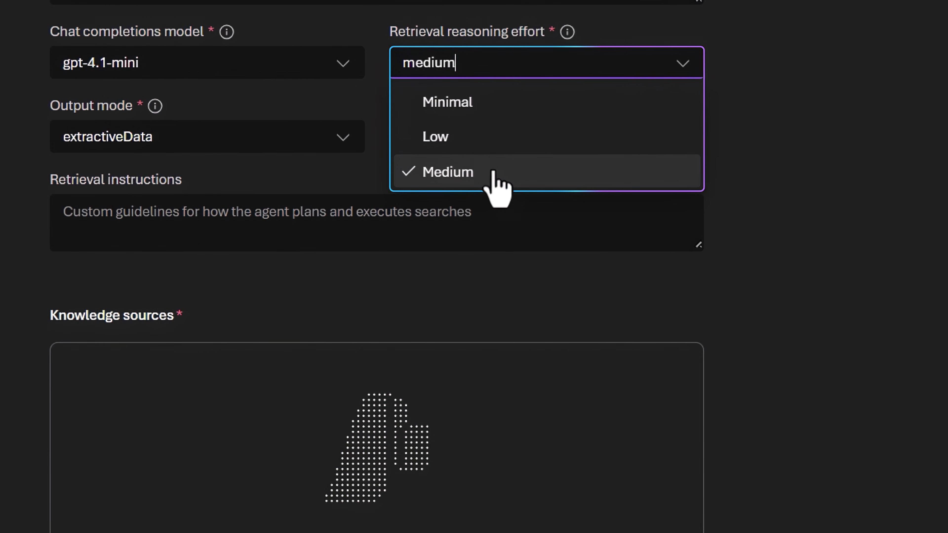
click(493, 136)
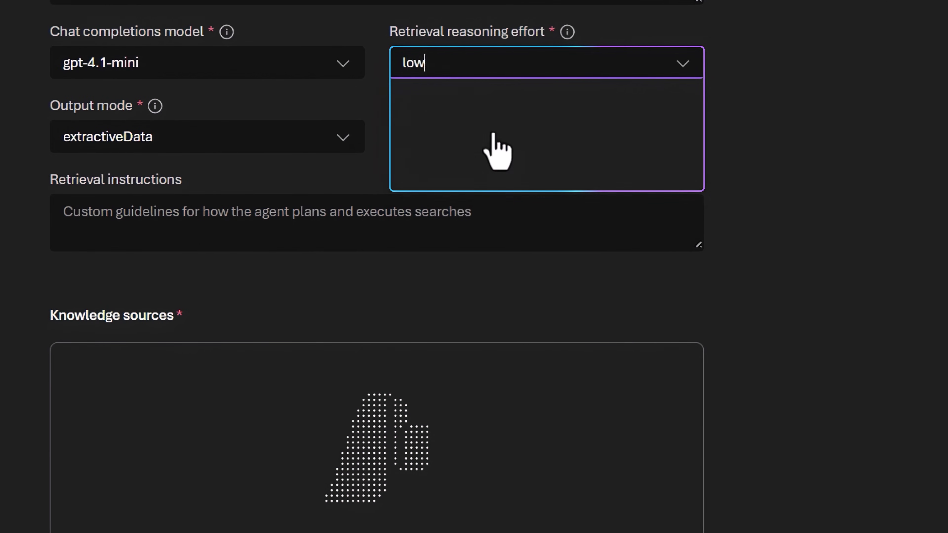
click(322, 134)
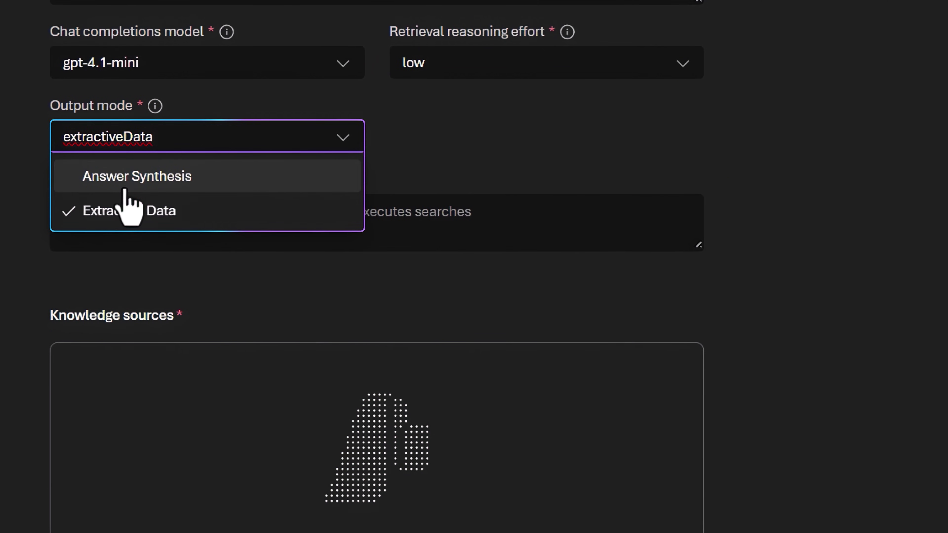
click(125, 188)
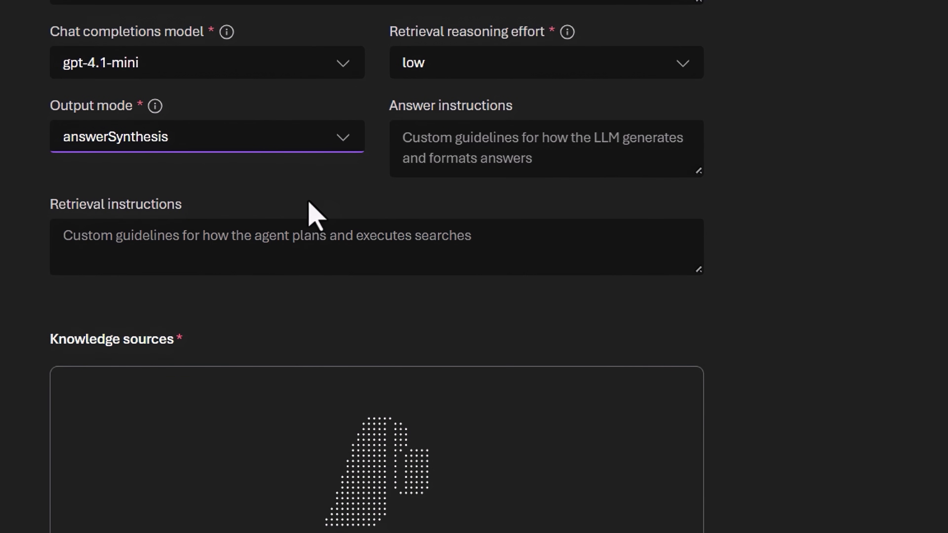
- Add the existing knowledge sources machinespecs and policies to the knowledge base
scroll(769, 220, down, 5)
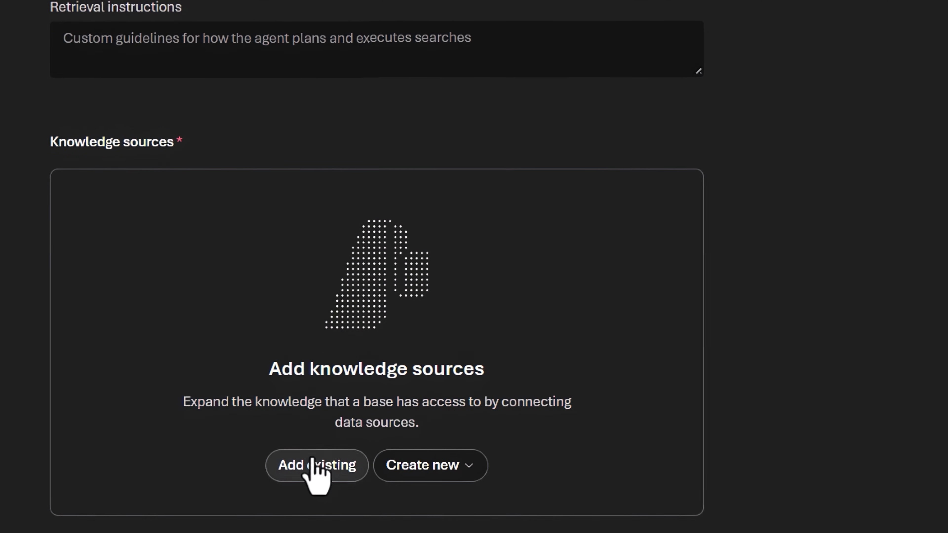
click(313, 466)
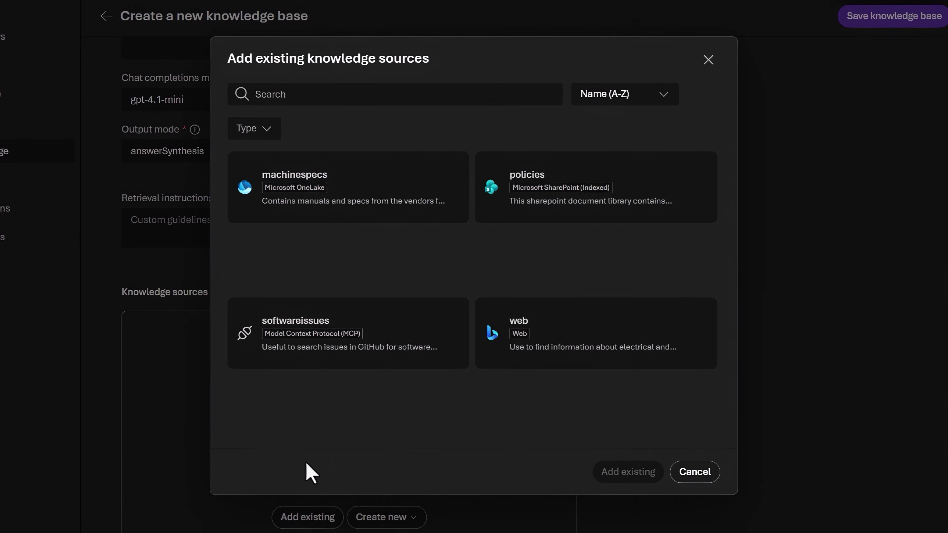
click(310, 148)
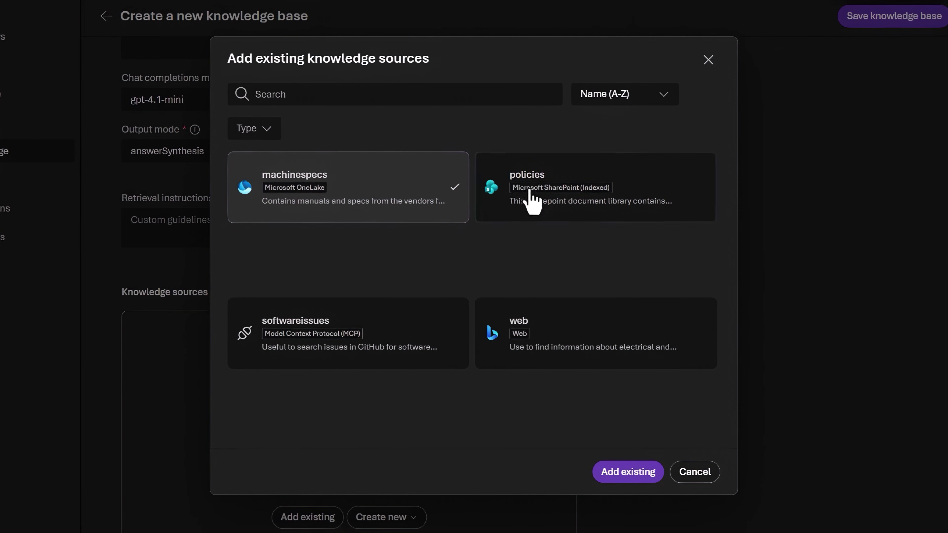
click(559, 192)
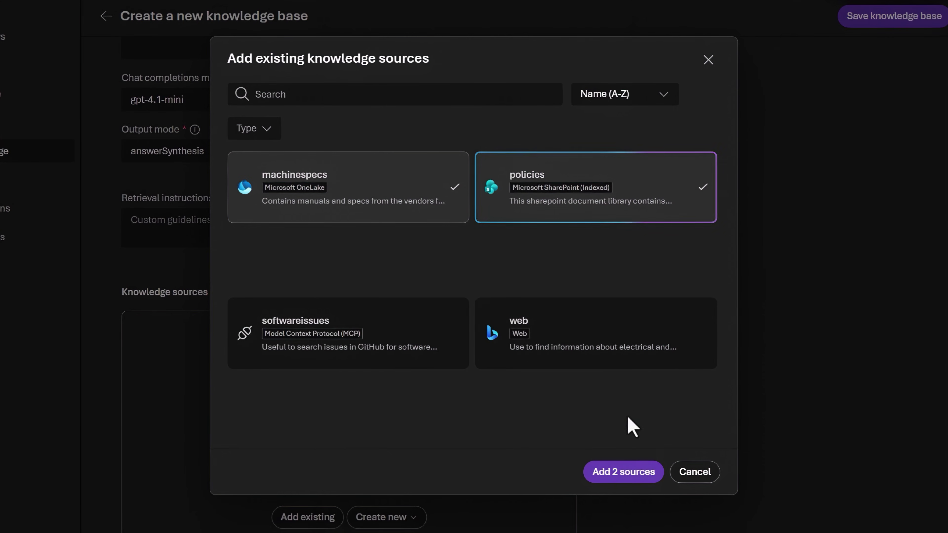
click(630, 472)
click(257, 383)
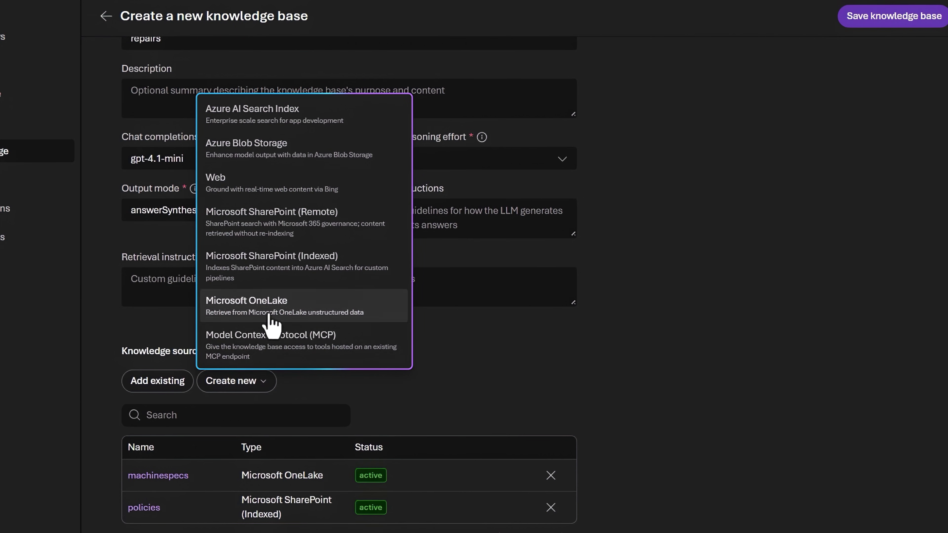
click(270, 145)
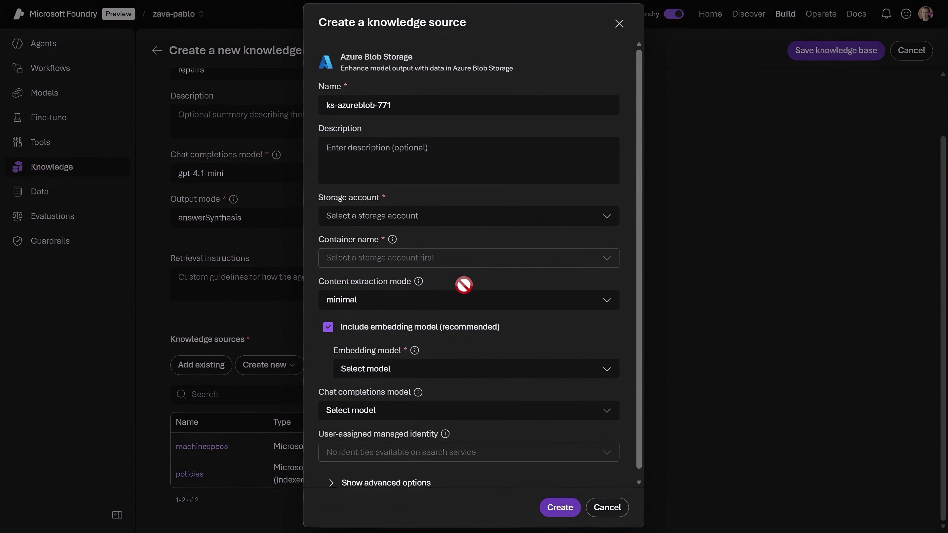
click(611, 509)
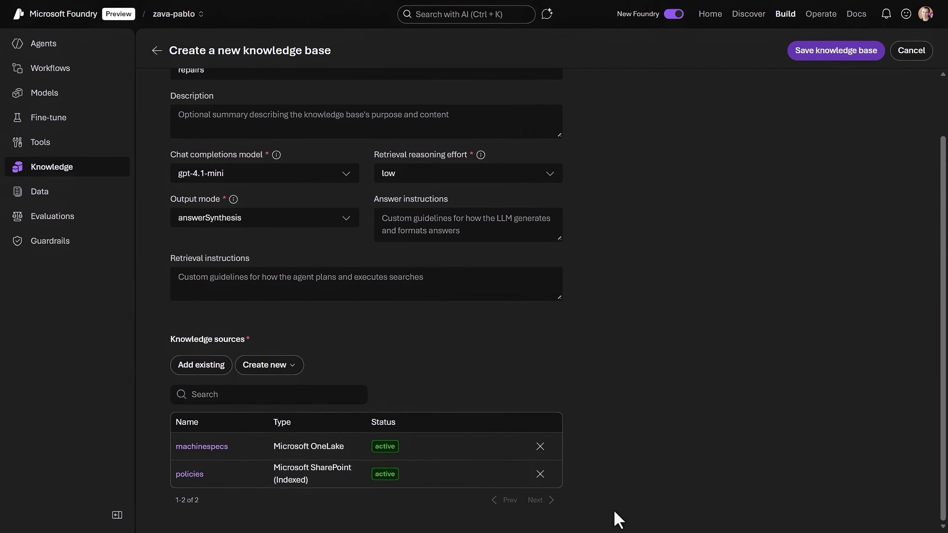
- Start a new Model Context Protocol (MCP) knowledge source and name it issues
click(271, 366)
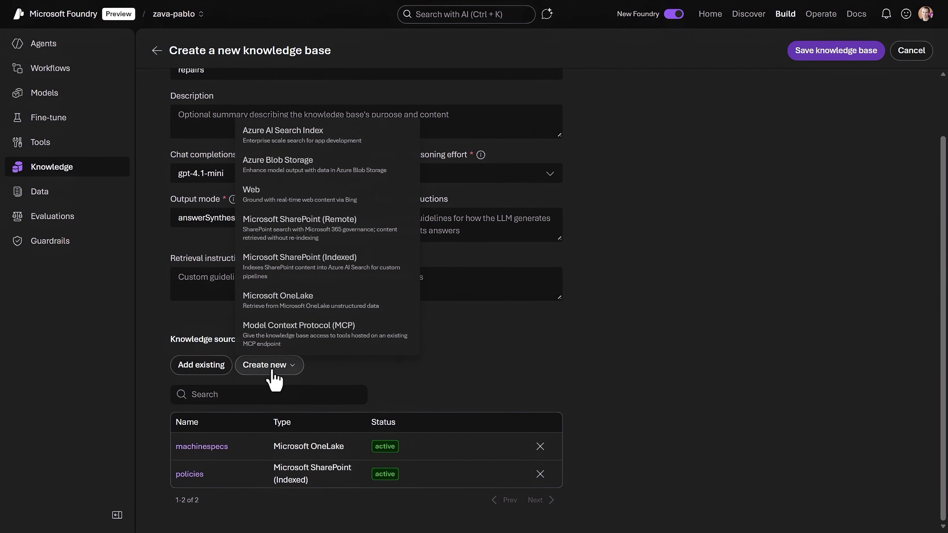
click(308, 343)
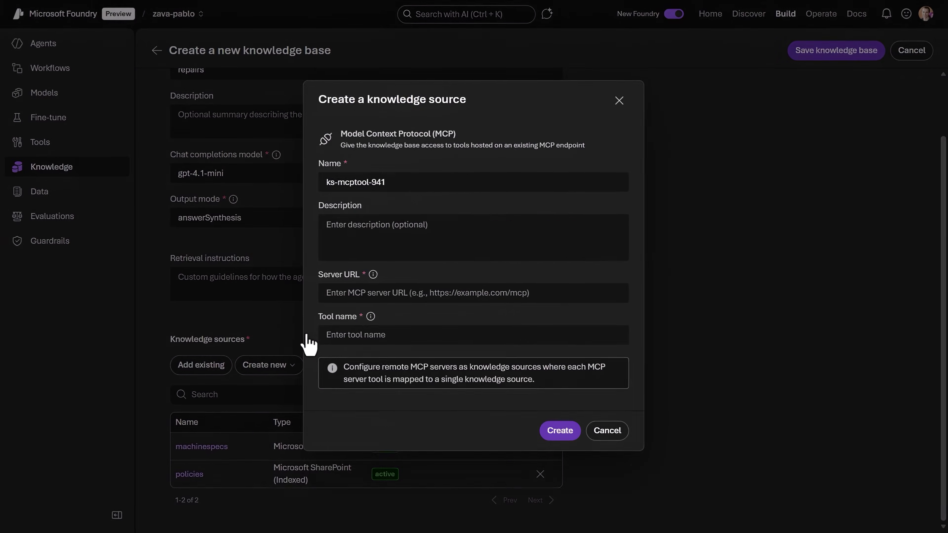
key(ctrl+a)
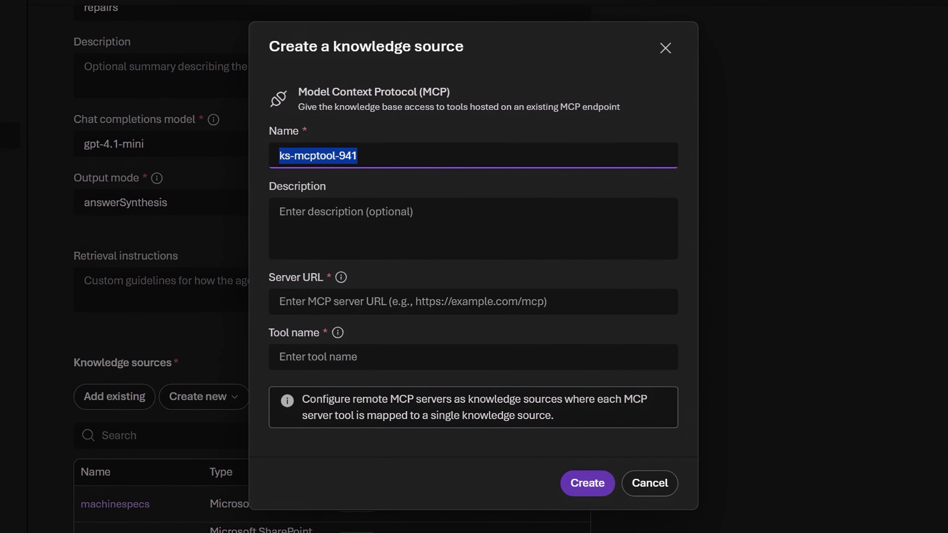
text(is)
key(Tab)
key(Tab)
key(Tab)
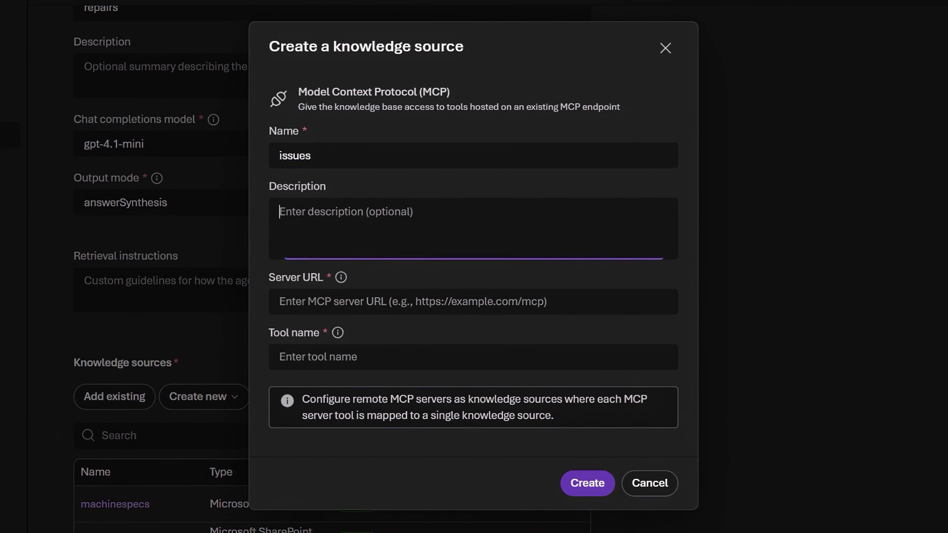
text(https://api.githubcopilot.com/mcp/)
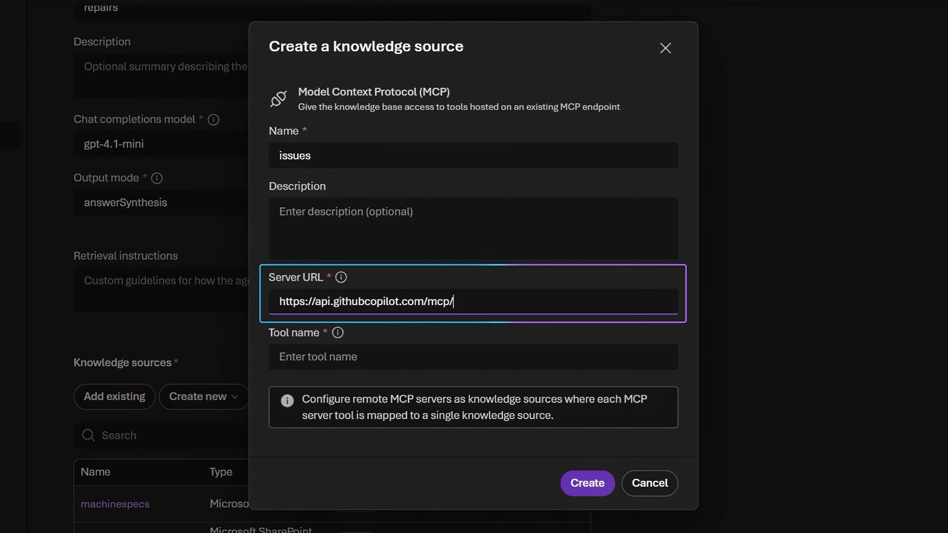
key(Tab)
key(Tab)
text(sear)
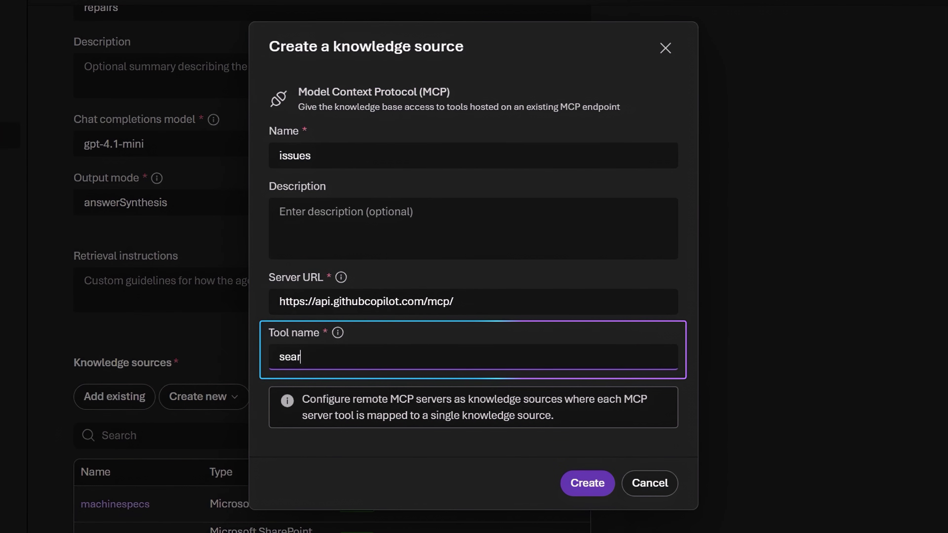
click(605, 490)
click(840, 48)
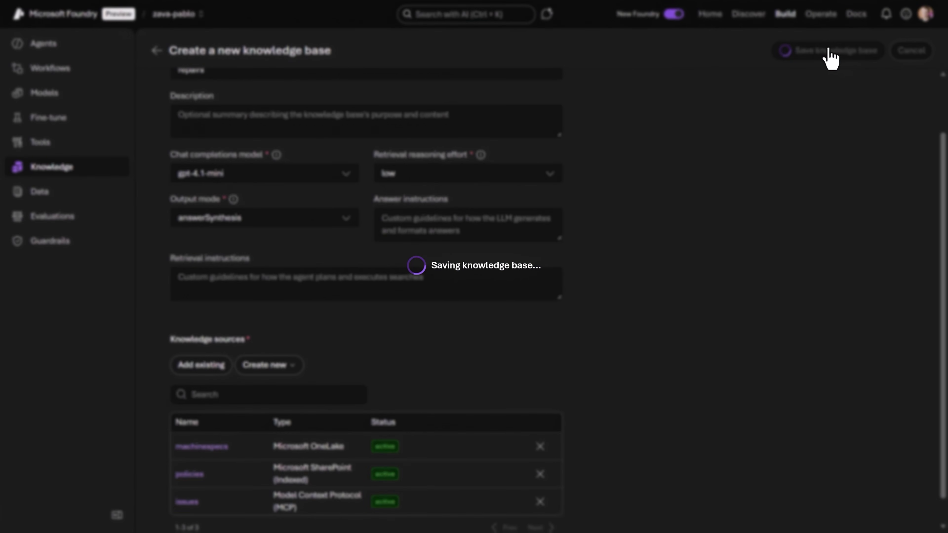